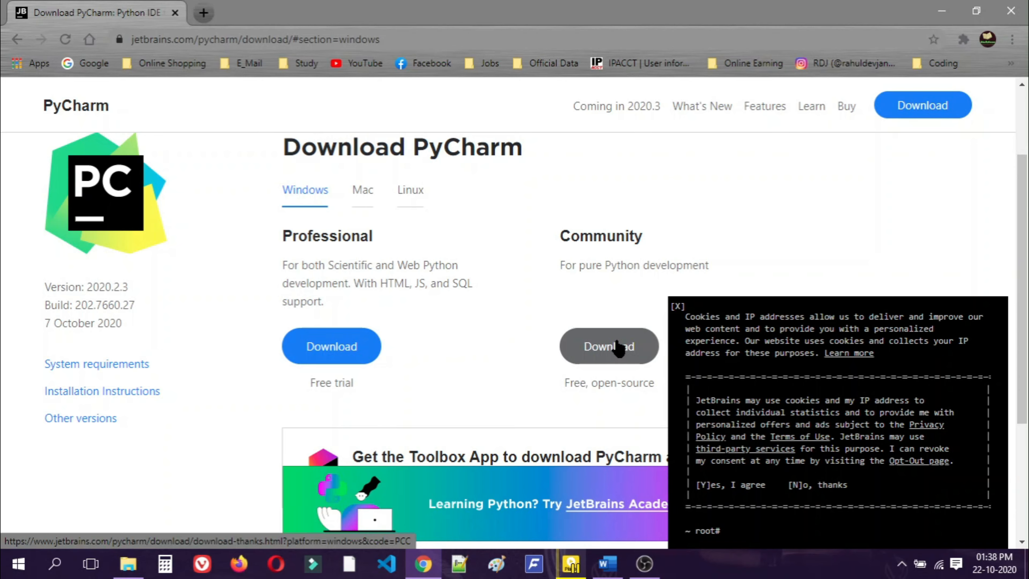
Request the free Community edition download of PyCharm for Windows and cancel saving the installer
click(616, 347)
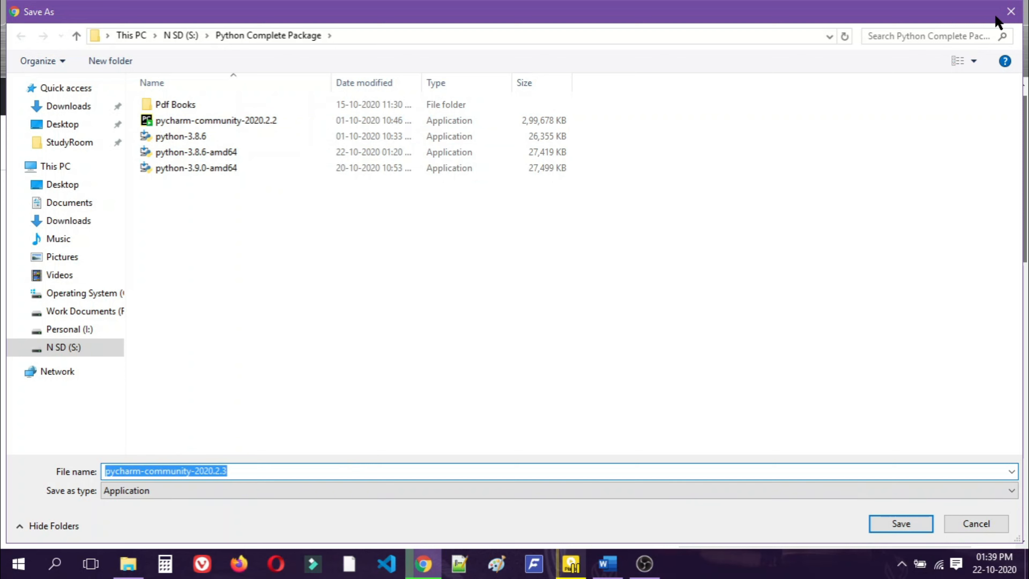
click(1010, 11)
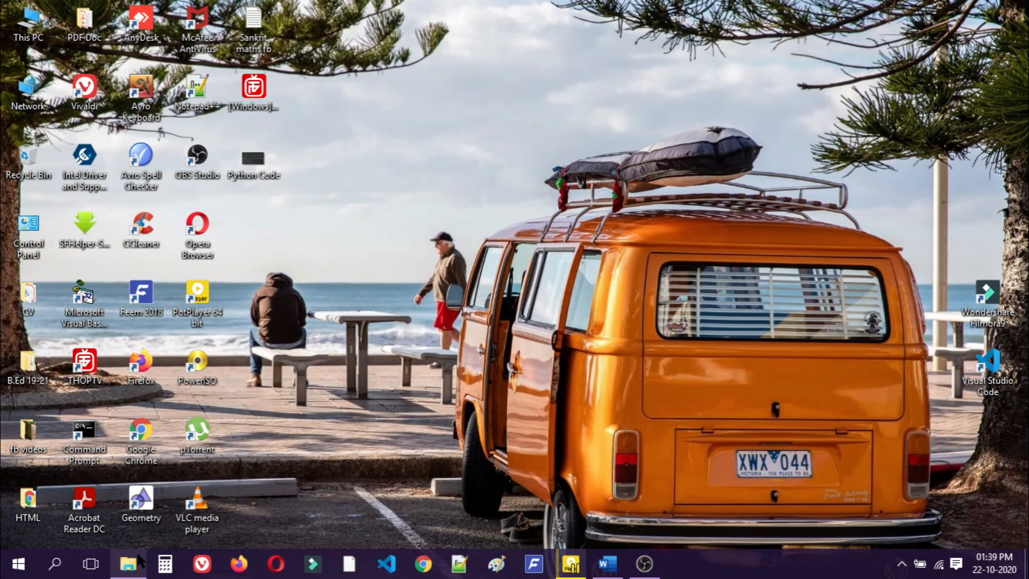
Launch the pycharm-community-2020.2.3 installer from the IDE folder on drive S and allow it to run
click(136, 553)
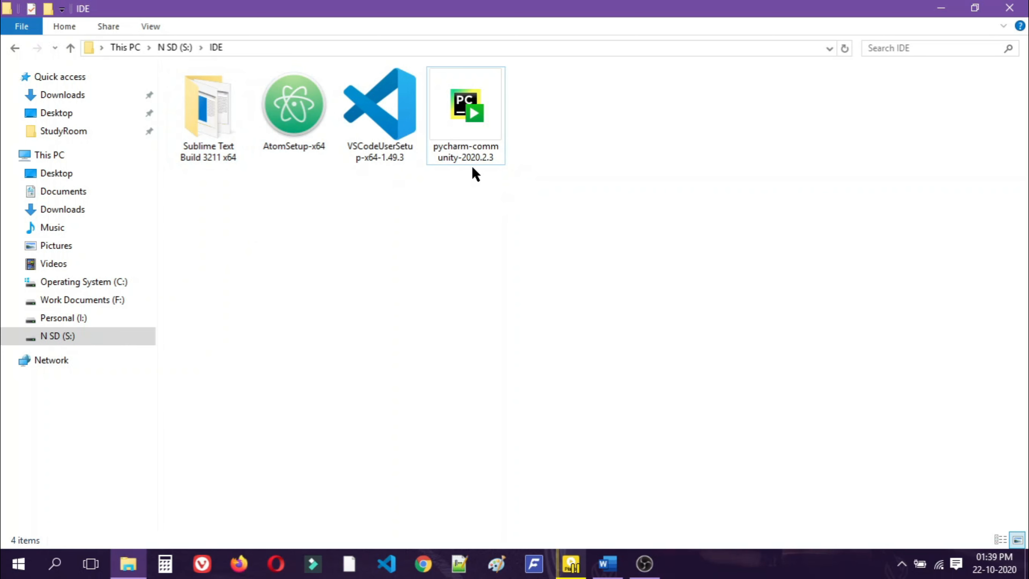
double_click(474, 136)
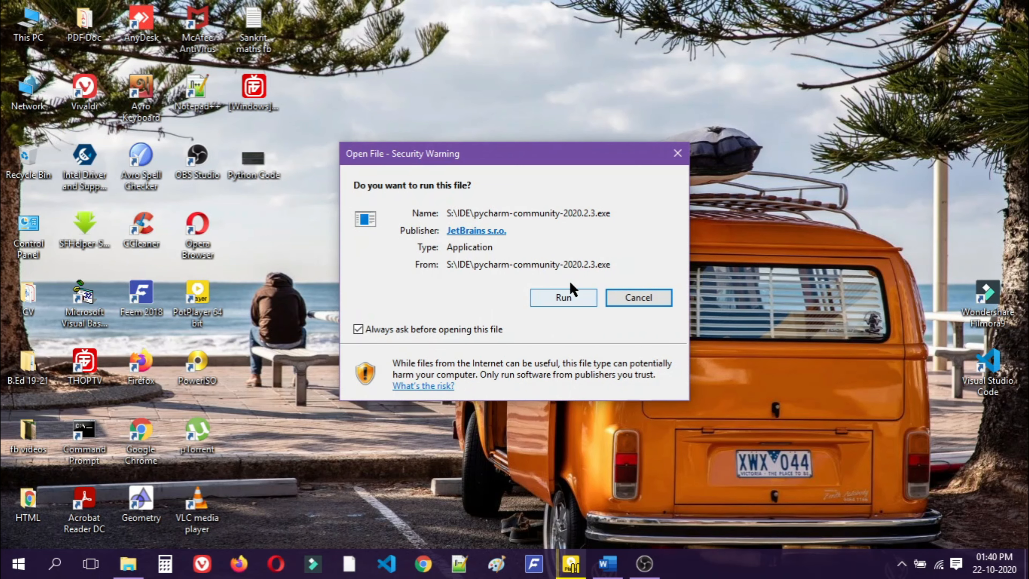
click(535, 299)
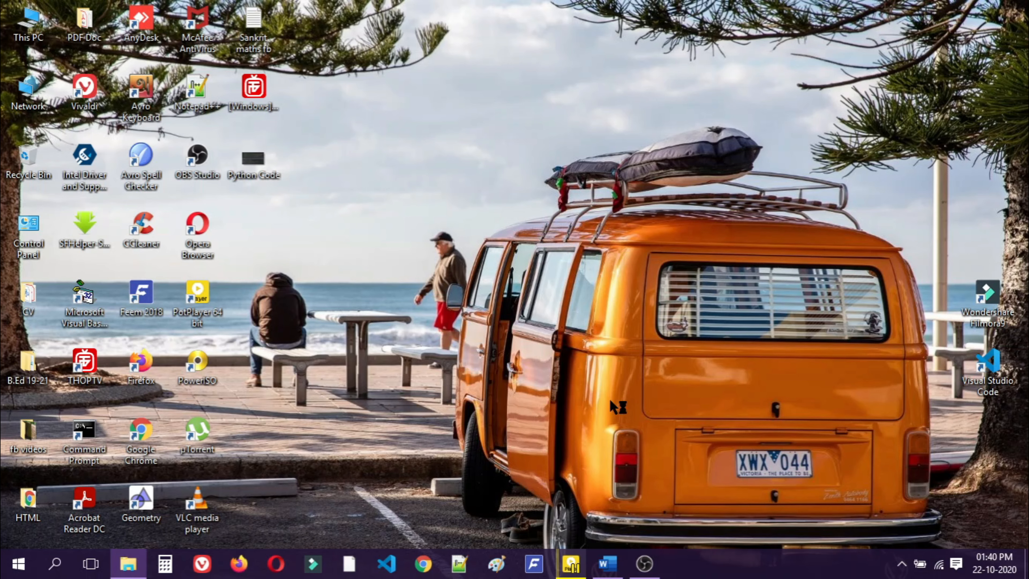
Install PyCharm Community Edition in the default location with a 64-bit launcher desktop shortcut and the JetBrains Start Menu folder, and finish setup
click(586, 400)
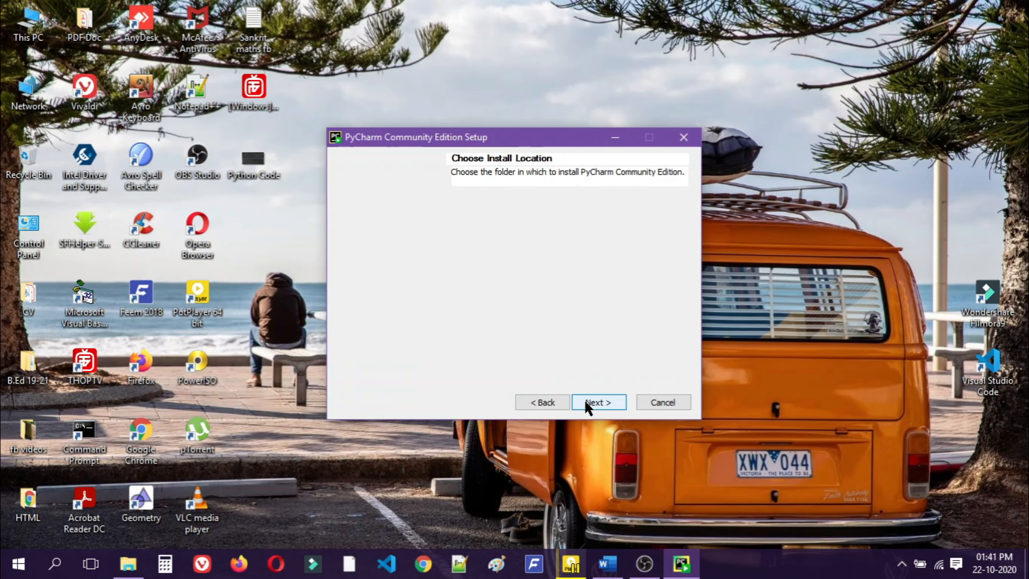
click(590, 403)
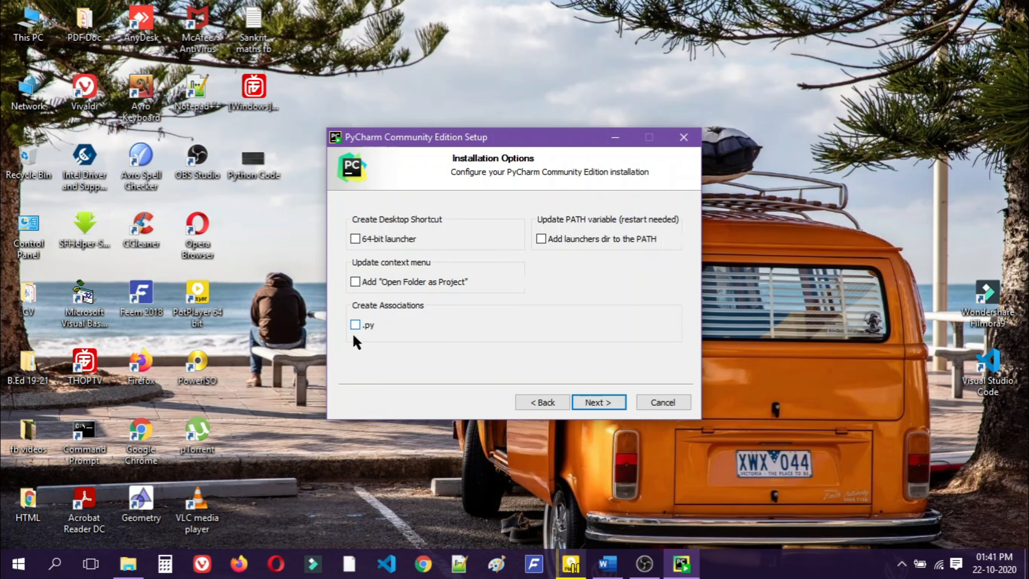
click(354, 239)
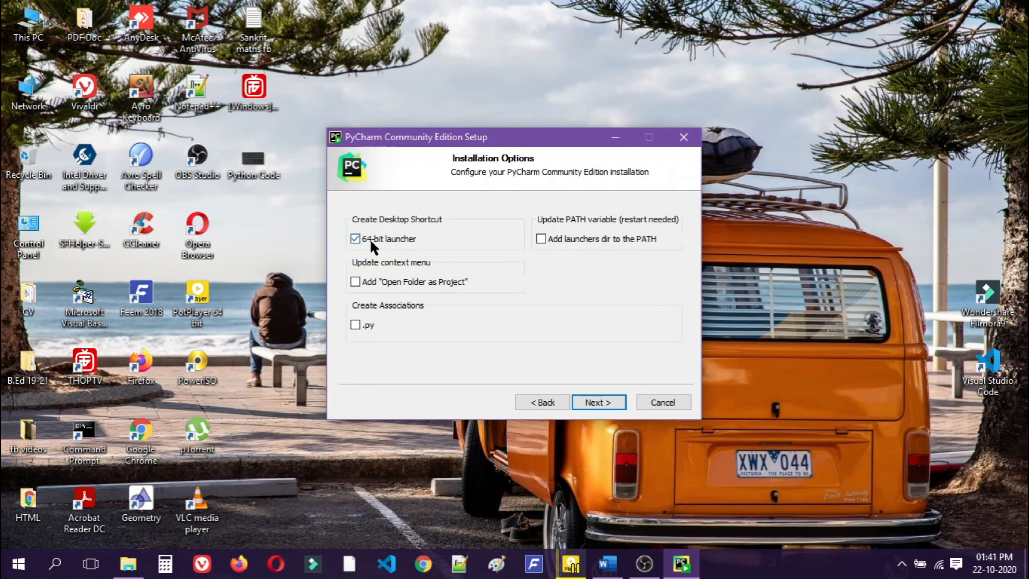
click(598, 402)
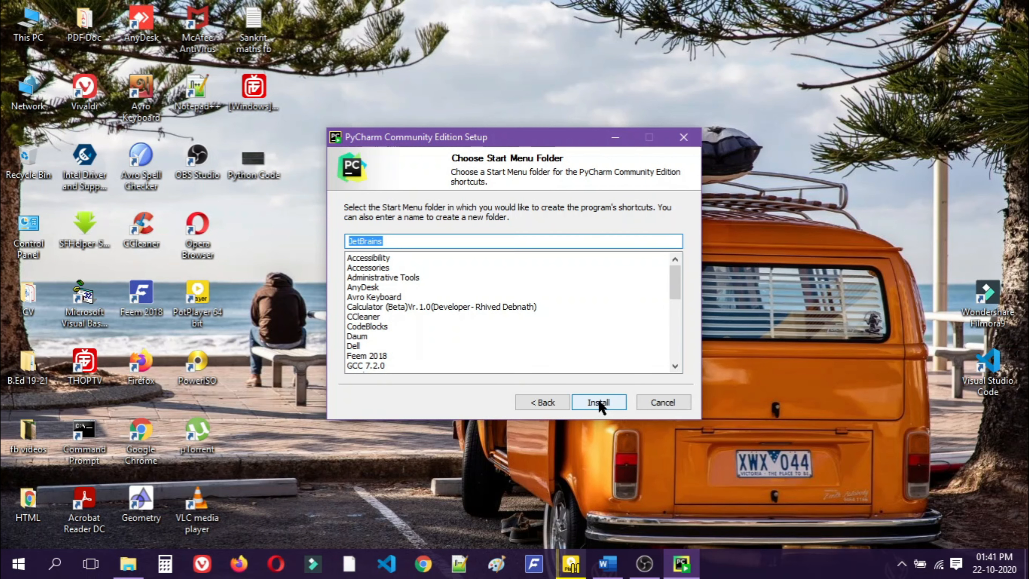
click(598, 402)
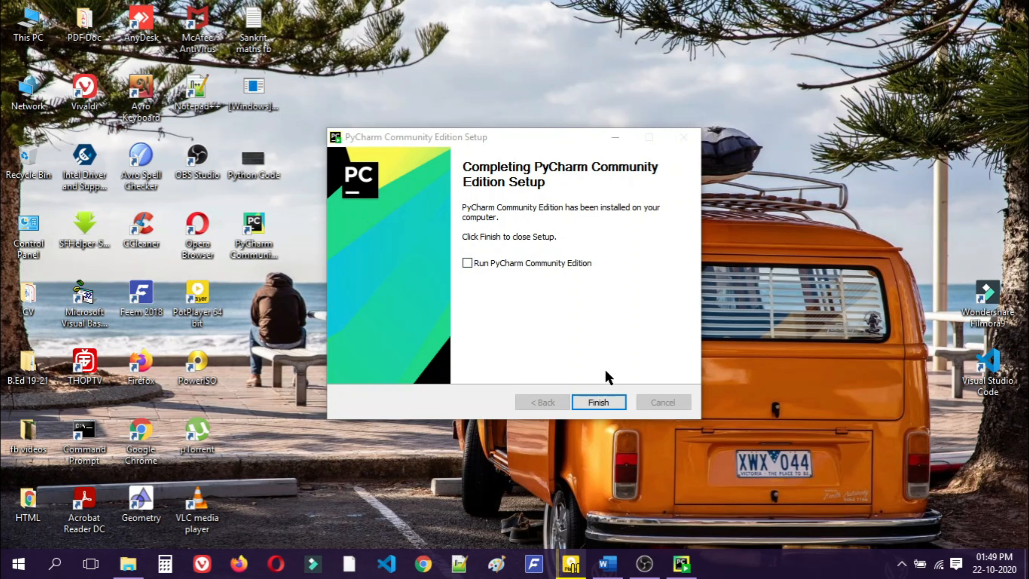
click(595, 401)
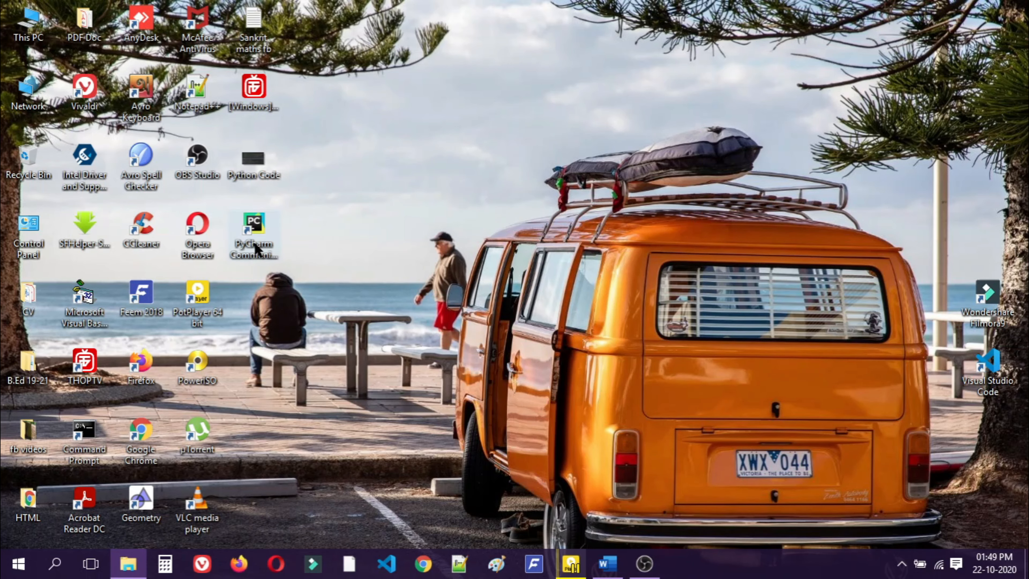
Move the PyCharm desktop shortcut below the Visual Studio Code icon and launch PyCharm from it
drag(255, 248, 997, 462)
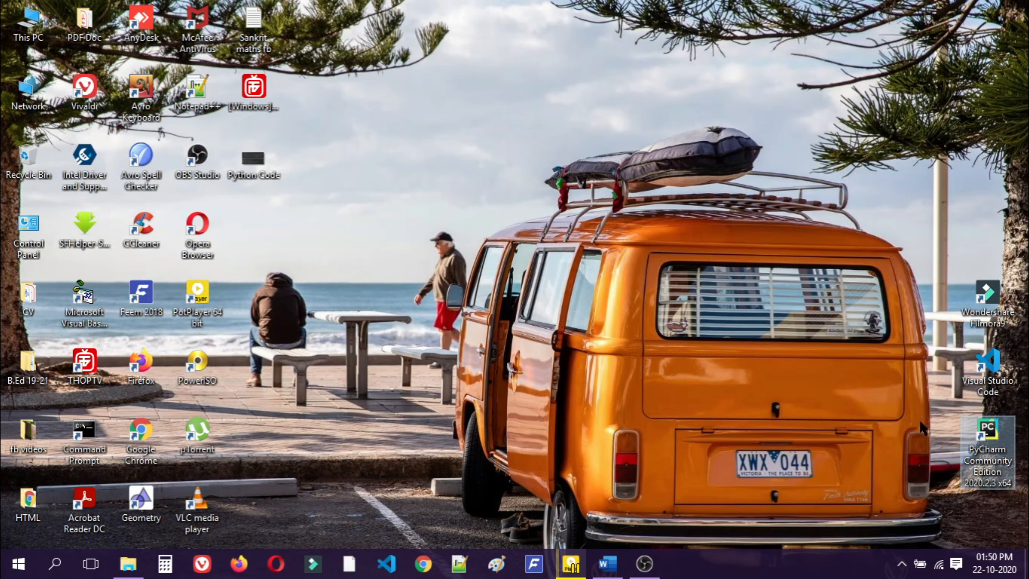
double_click(964, 454)
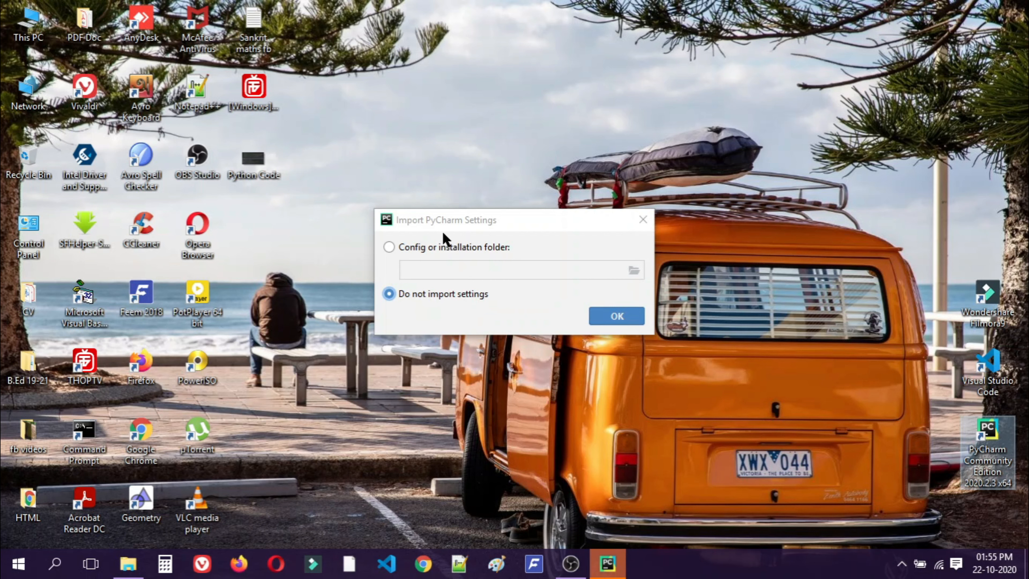
Complete PyCharm's first-run setup without importing settings, keeping the Darcula theme and adding no featured plugins
click(420, 247)
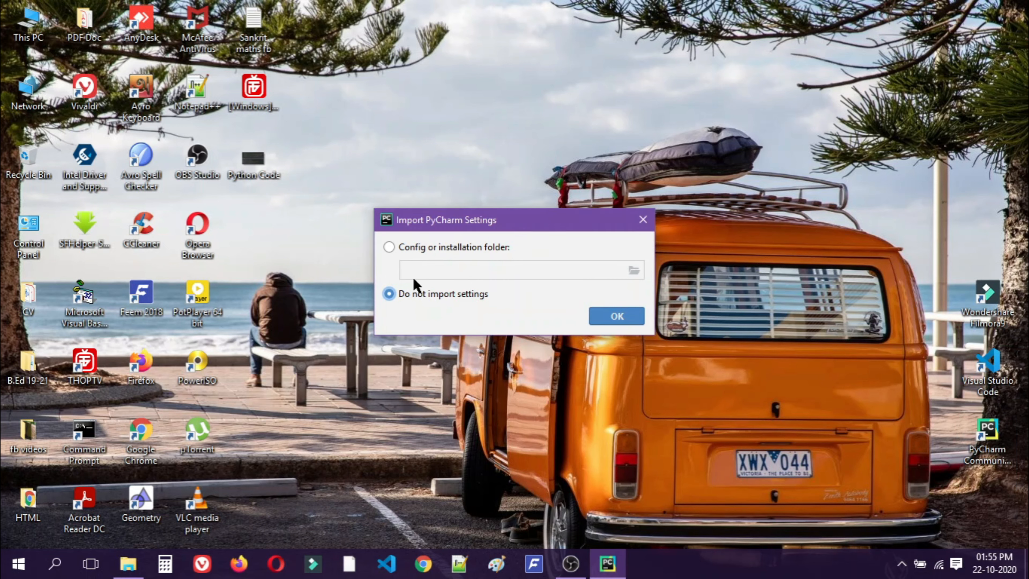
click(408, 294)
click(605, 317)
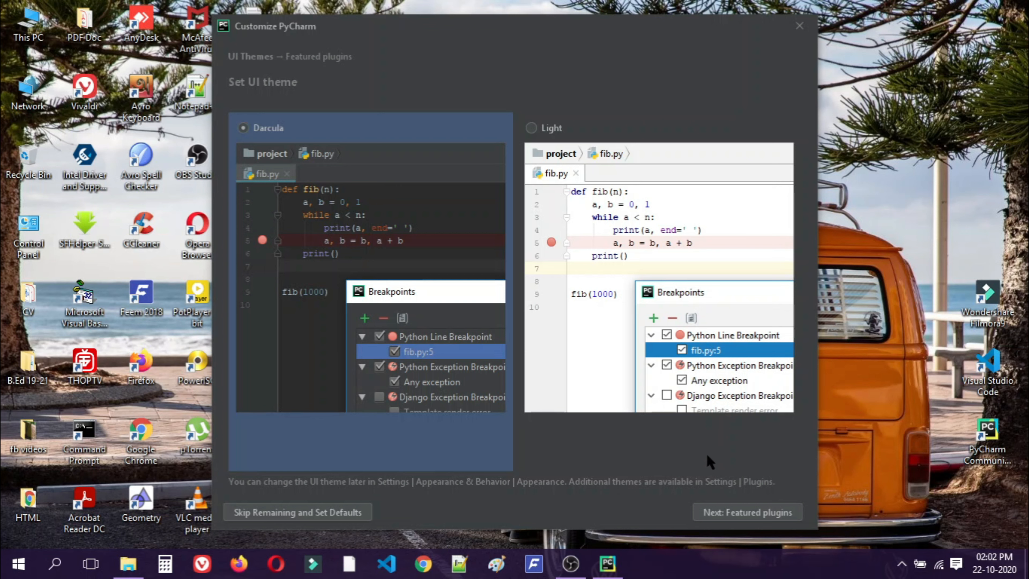
click(731, 514)
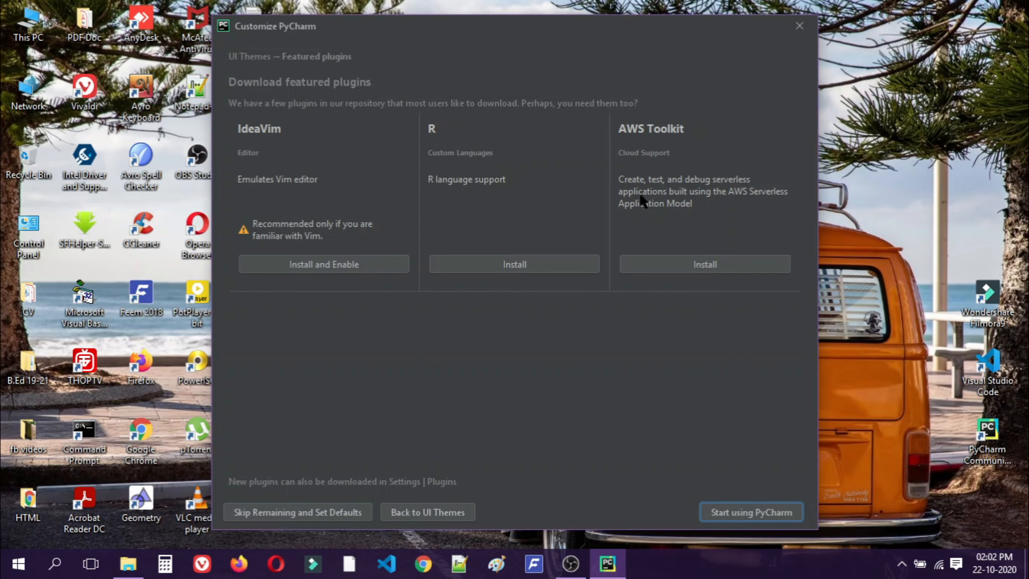
click(736, 513)
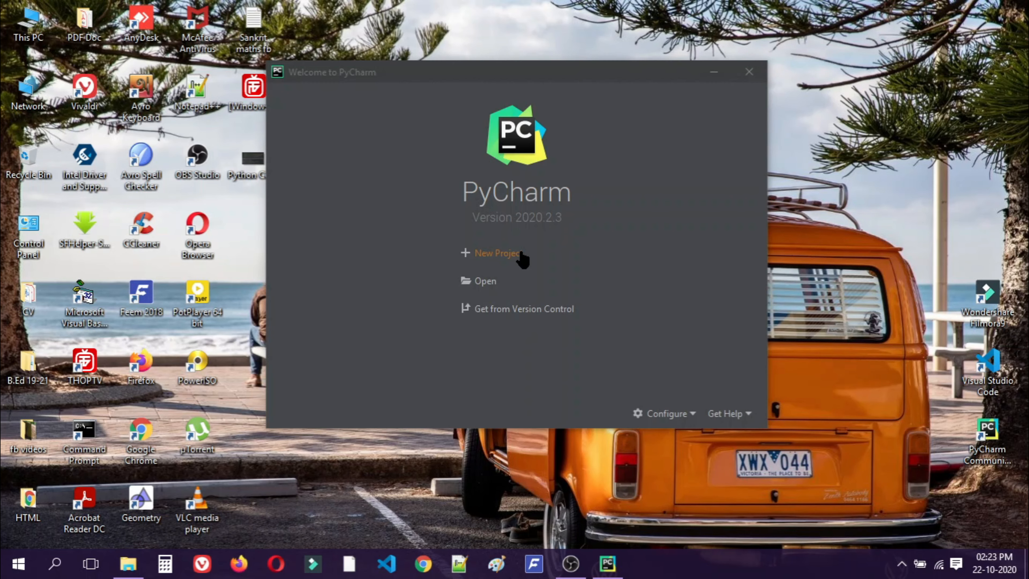
Create a new project named Practice in the PycharmProjects folder, keeping the new Virtualenv environment and the main.py welcome script
click(522, 256)
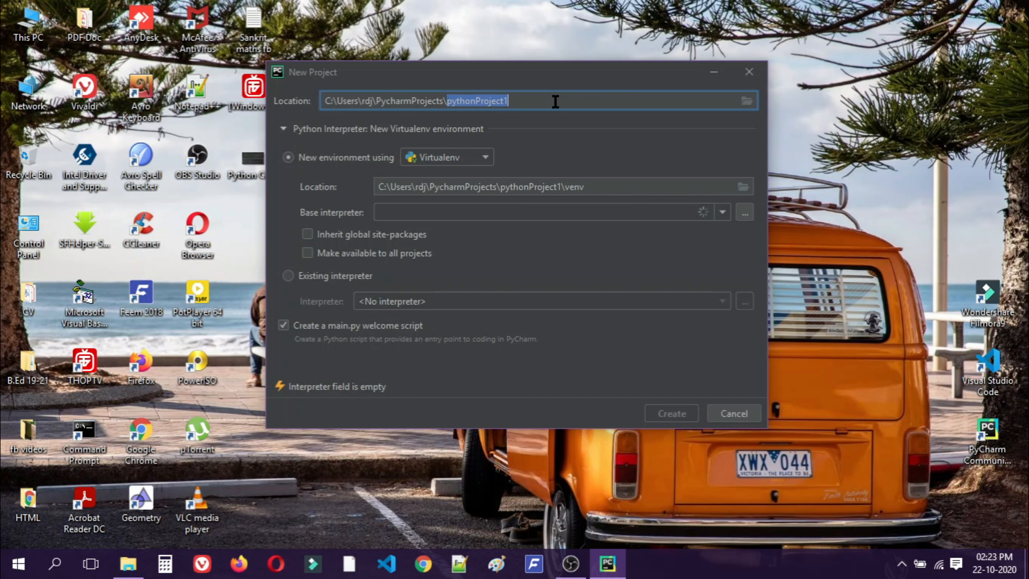
click(555, 102)
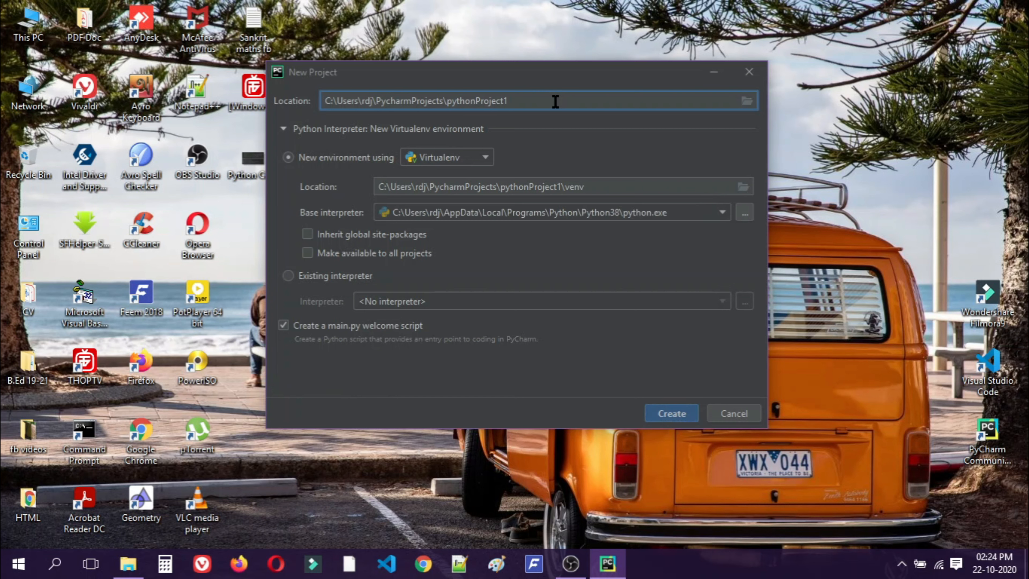
key(shift+Left)
key(shift+Left)
key(shift+Left)
key(shift+Left)
key(shift+Left)
key(shift+Left)
key(shift+Left)
key(shift+Left)
key(shift+Left)
key(shift+Left)
key(shift+Left)
key(shift+Left)
key(shift+Left)
key(shift+Left)
text(Prac)
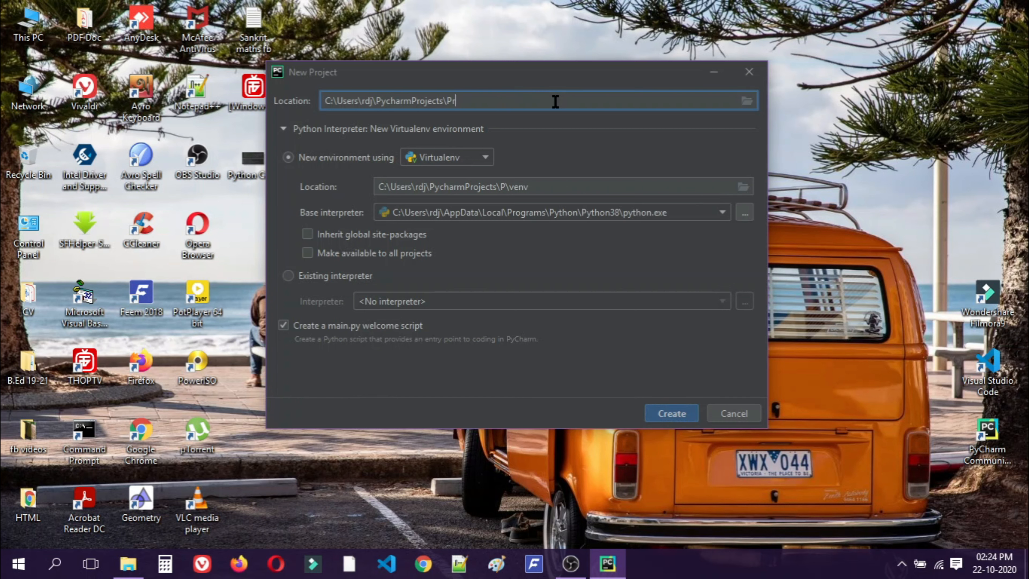
text(tice)
click(677, 415)
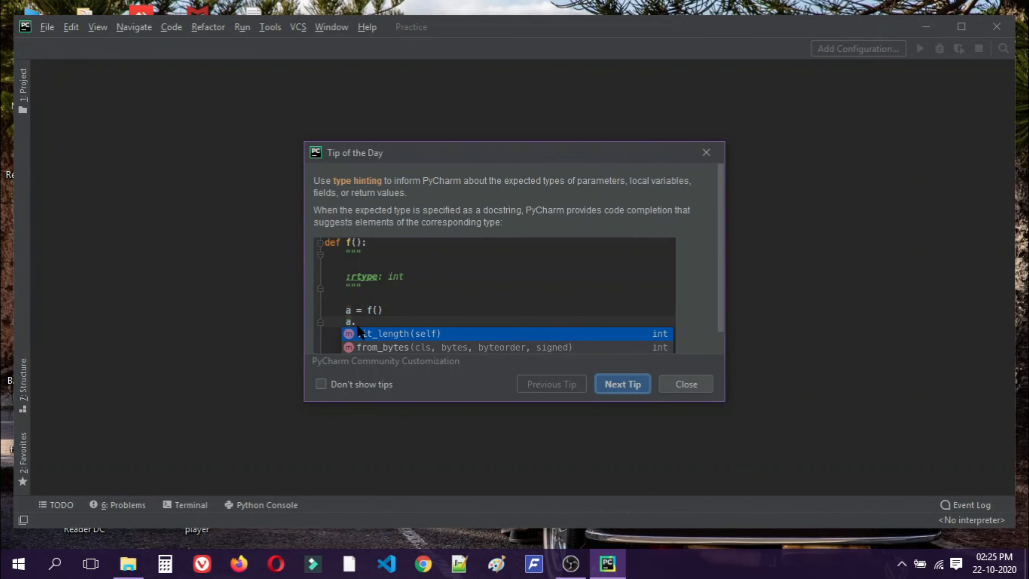
Turn off the startup tips and close the Tip of the Day window
click(321, 384)
click(682, 379)
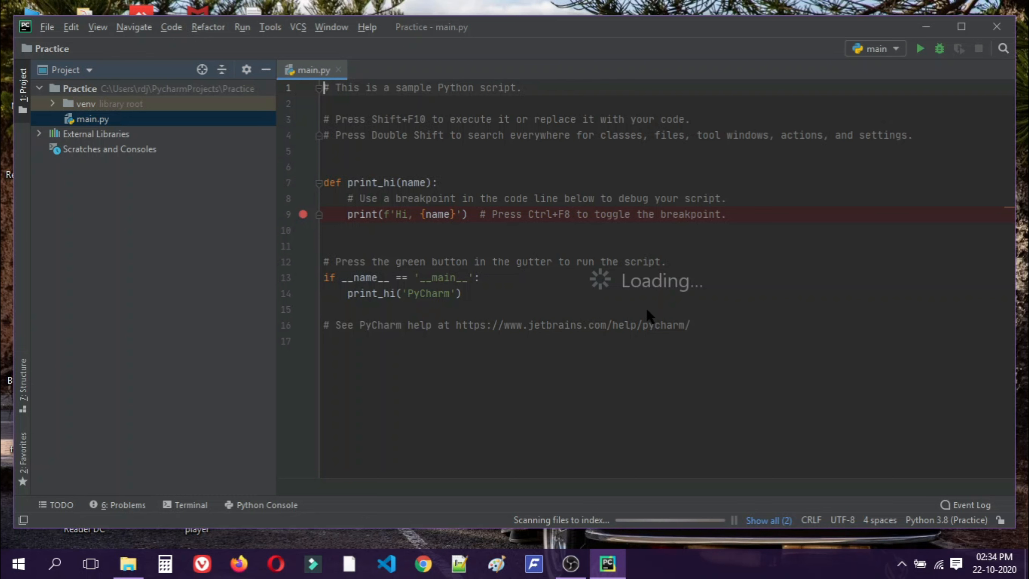
Delete all the sample code from main.py
key(ctrl+a)
key(BackSpace)
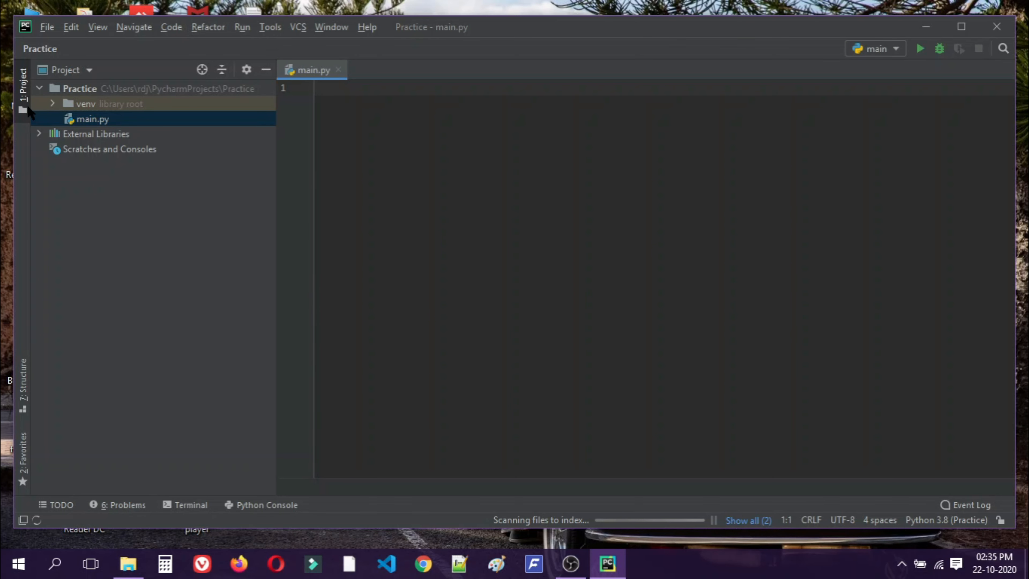
Hide the project tree and maximize the PyCharm window
key(alt+1)
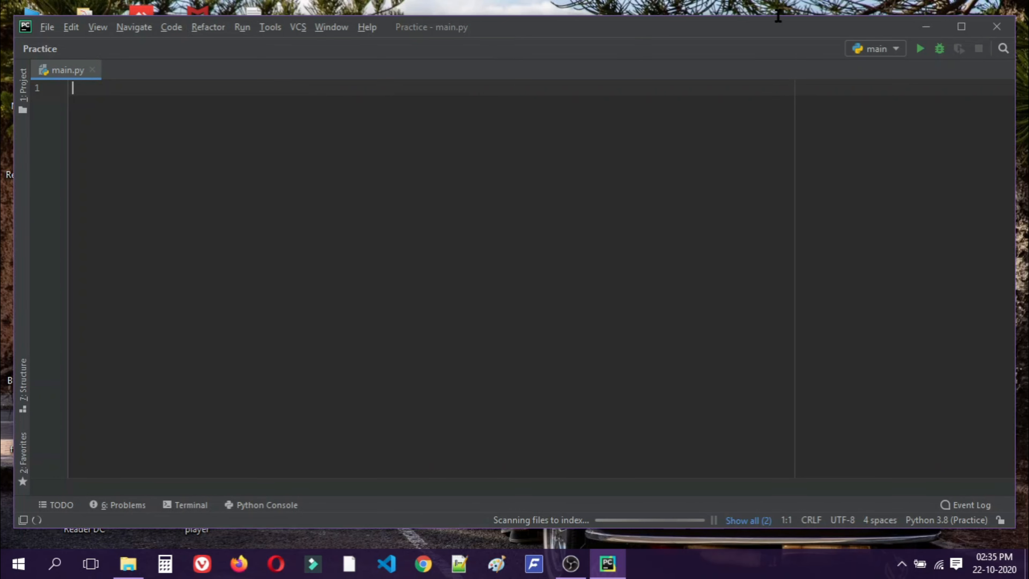
click(961, 26)
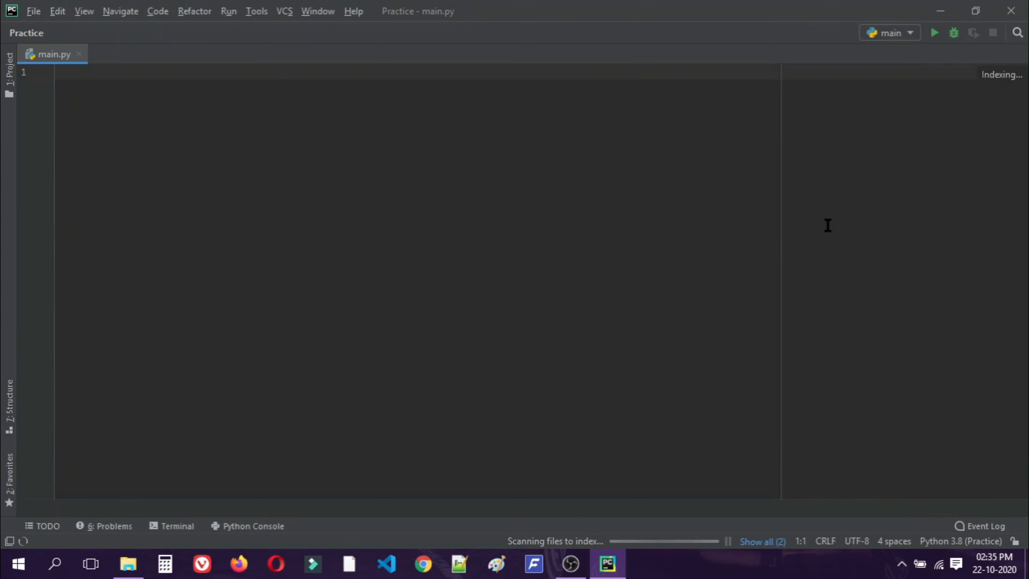